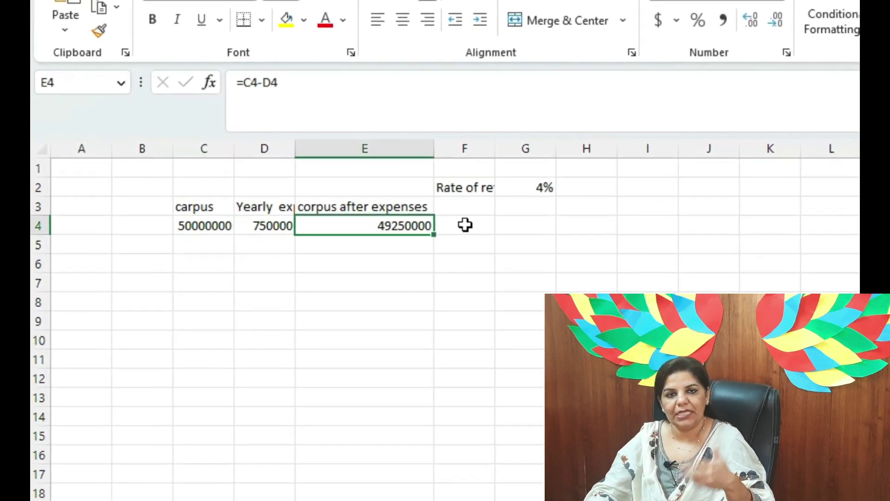
- Add a "corpus with income" column with =(E4*$G$2)+E4 in F4, and format the table with wrapped headings and comma-separated amounts
{"action": "left_click", "coordinate": [464, 225]}
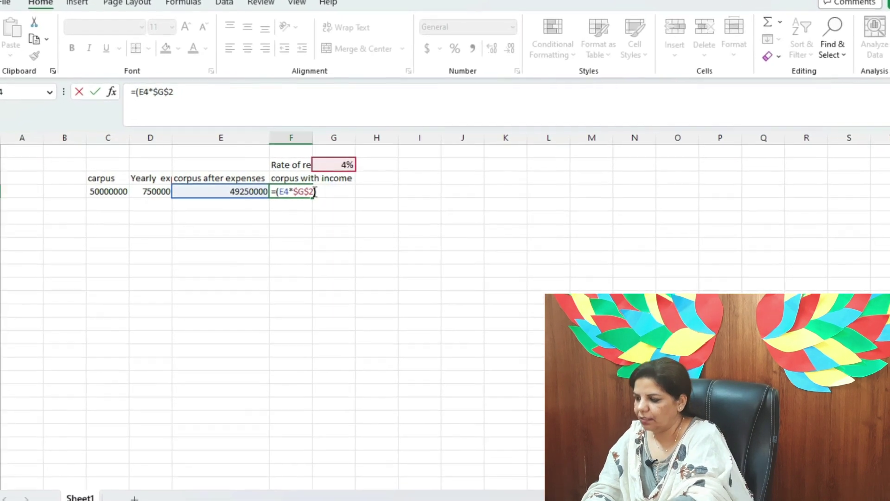
{"action": "type", "text": ")+"}
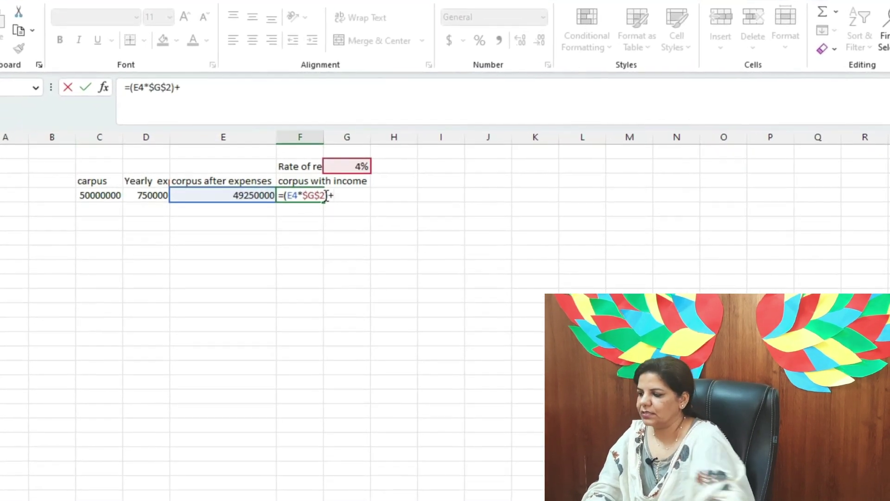
{"action": "left_click", "coordinate": [239, 198]}
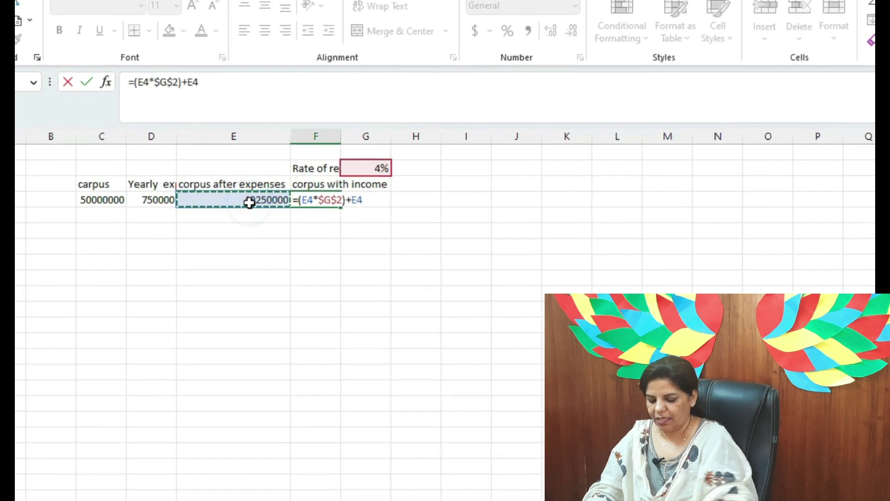
{"action": "key", "text": "Return"}
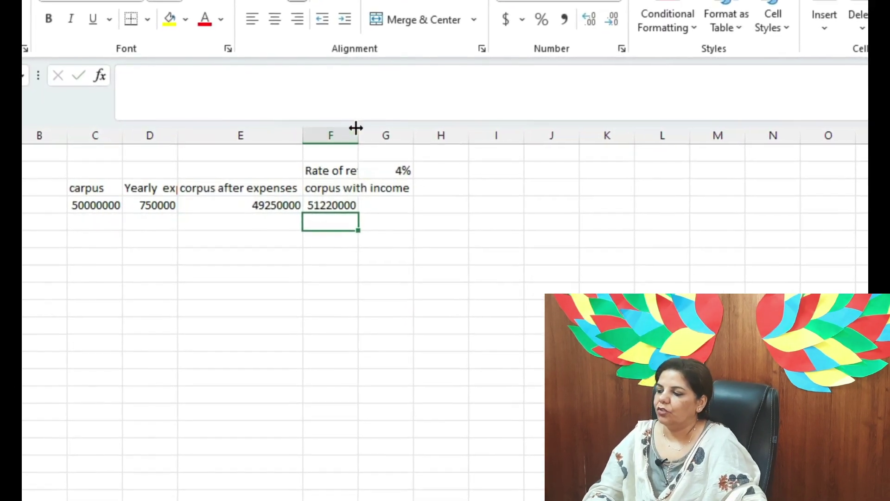
{"action": "left_click", "coordinate": [249, 192]}
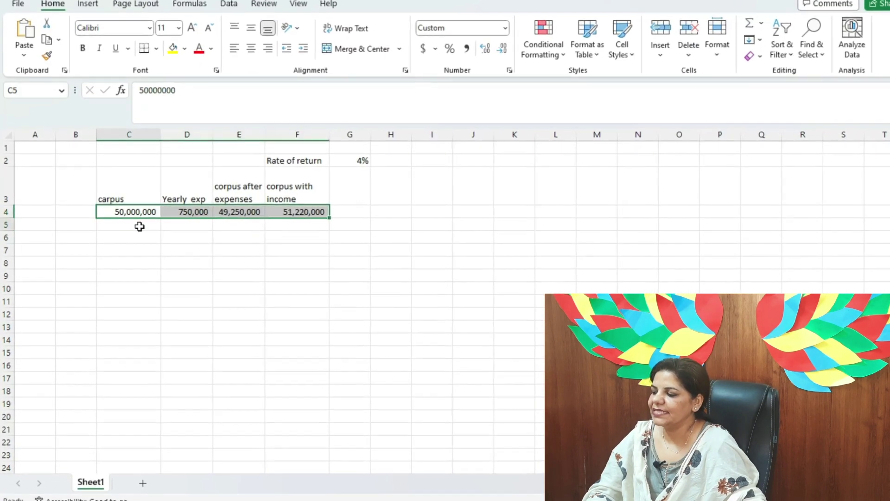
- Start the second-year row by linking C5 to F4 and entering a D5 formula that raises the D4 yearly expense to 795,000
{"action": "left_click", "coordinate": [140, 227]}
{"action": "type", "text": "="}
{"action": "left_click", "coordinate": [319, 210]}
{"action": "key", "text": "Return"}
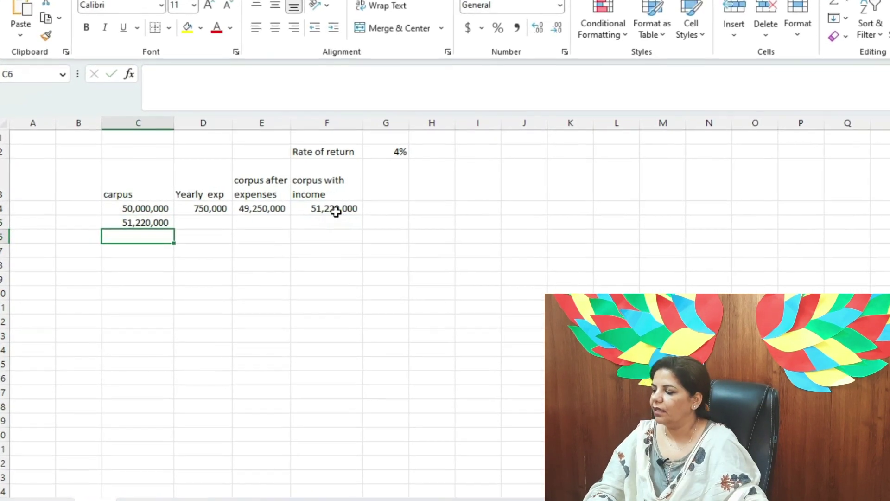
{"action": "left_click", "coordinate": [207, 223]}
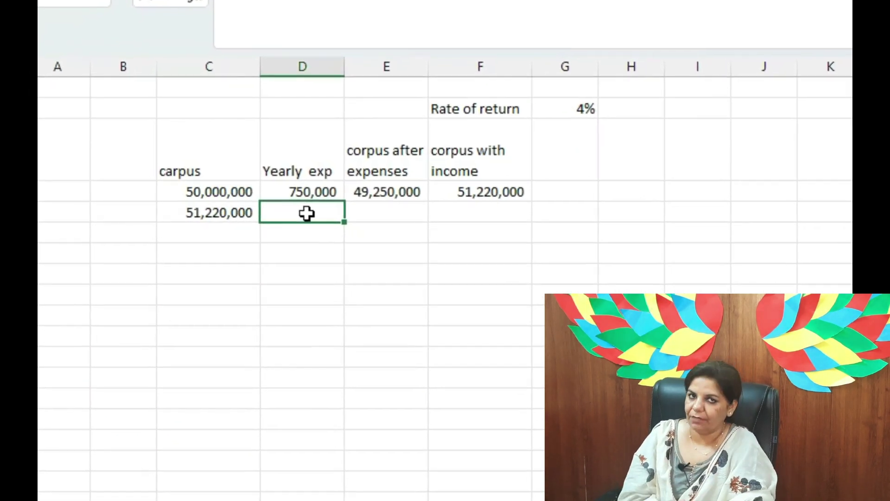
{"action": "type", "text": "="}
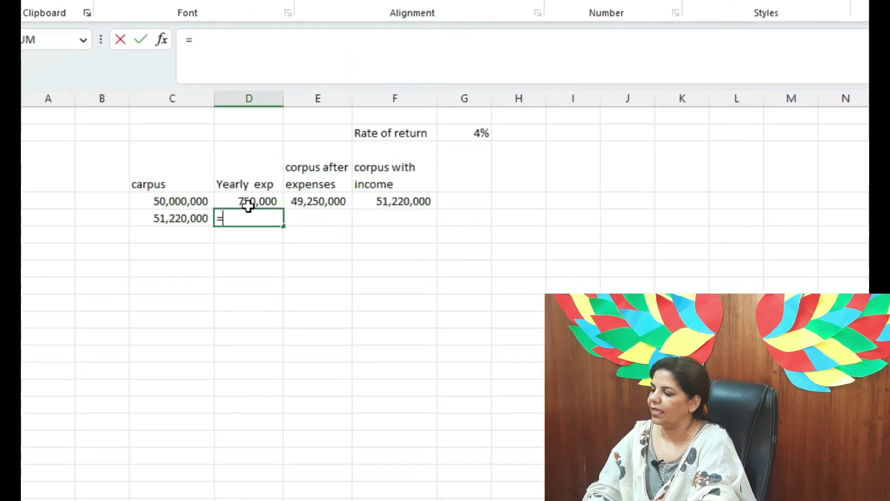
{"action": "key", "text": "Return"}
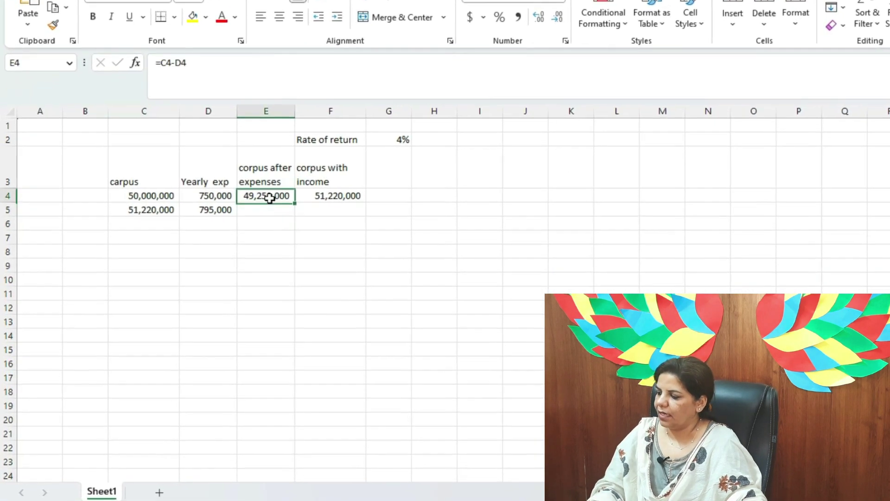
- Copy the corpus after expenses and corpus with income formulas from E4 and F4 into E5 and F5
{"action": "left_click", "coordinate": [291, 204]}
{"action": "type", "text": "49,250,000"}
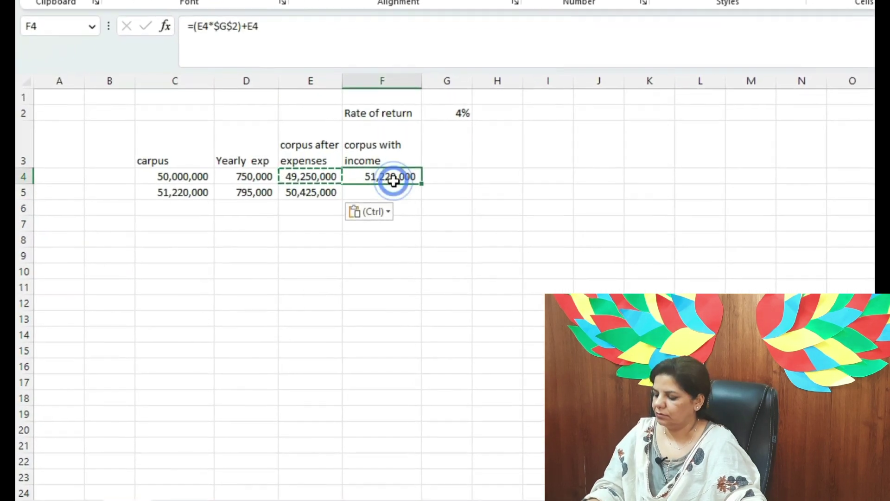
{"action": "type", "text": "52,442,000"}
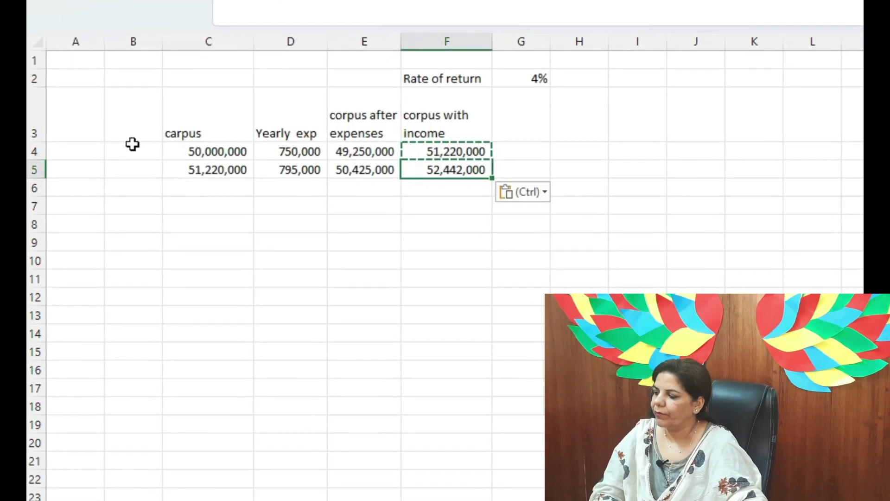
- Add an Age column in B starting at 45 in B4 and continue it in one-year increments to 62
{"action": "left_click", "coordinate": [135, 128]}
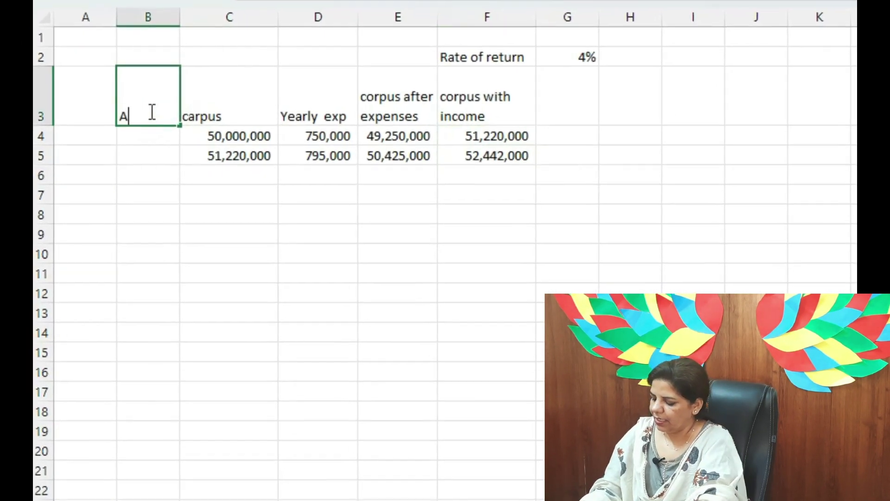
{"action": "type", "text": "45"}
{"action": "key", "text": "Return"}
{"action": "type", "text": "46"}
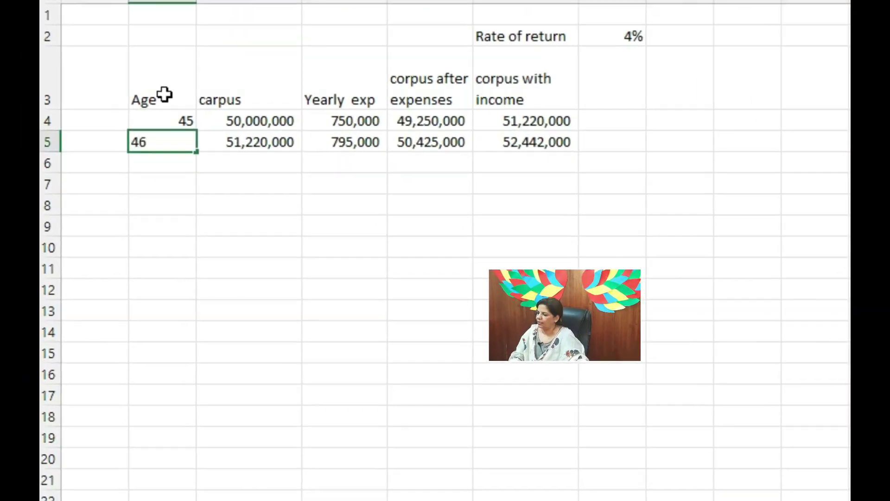
{"action": "left_click_drag", "start_coordinate": [94, 245], "coordinate": [85, 424]}
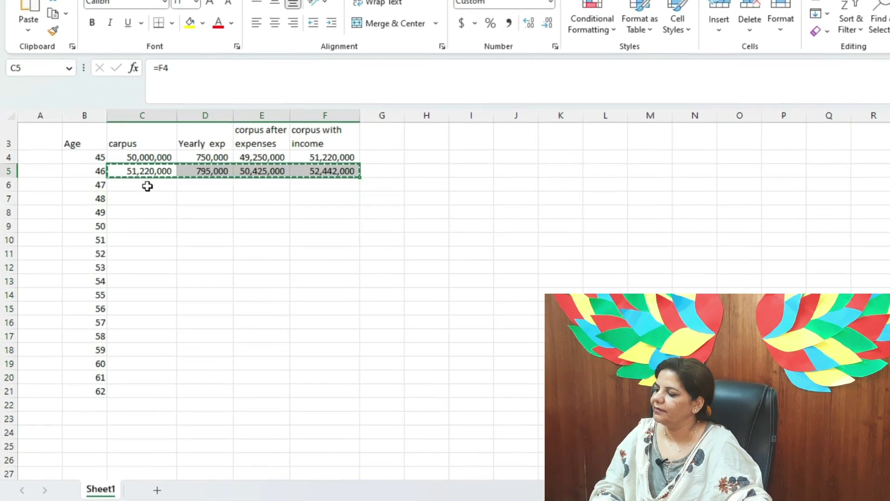
- Copy the C5:F5 formulas down through row 19 to project the corpus up to age 60
{"action": "left_click_drag", "start_coordinate": [155, 367], "coordinate": [313, 372]}
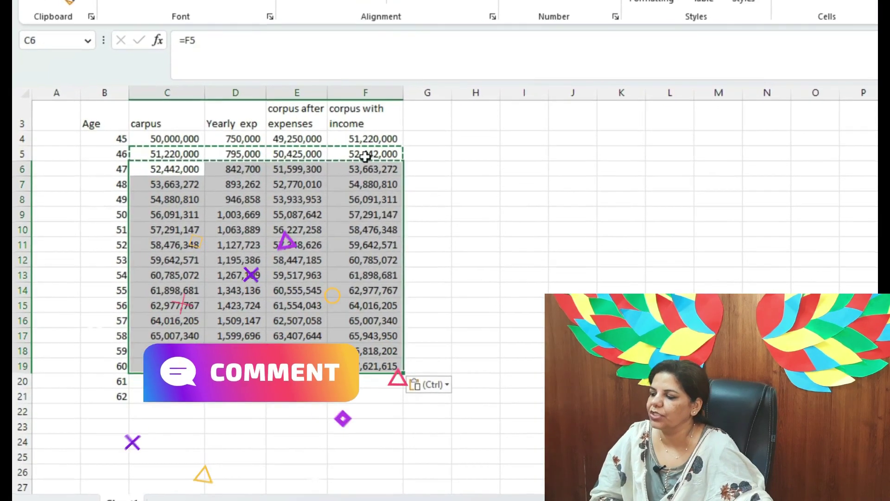
{"action": "key", "text": "ctrl+v"}
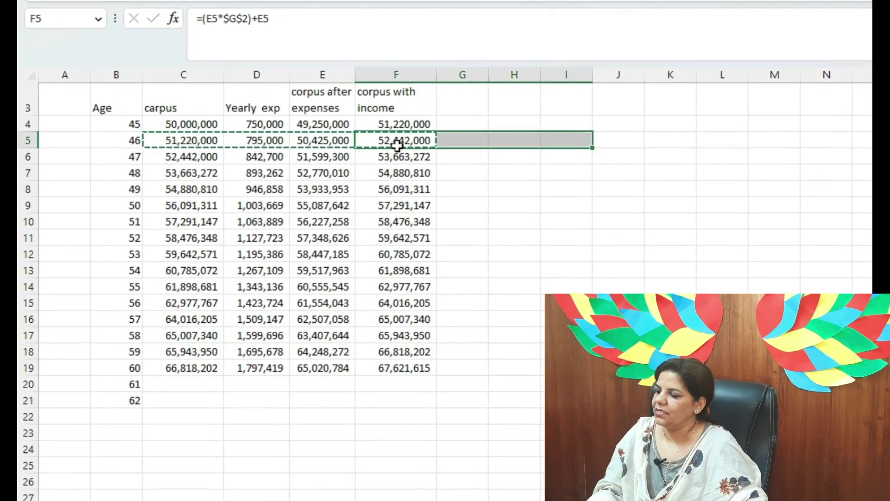
{"action": "double_click", "coordinate": [457, 208]}
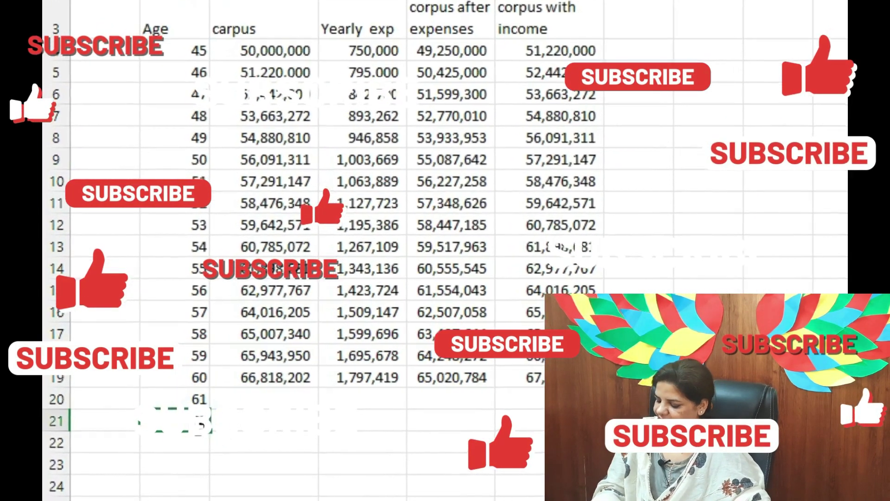
- Extend the Age column to 80 in B39 and copy the C19:F19 formulas down through row 39
{"action": "left_click_drag", "start_coordinate": [203, 436], "coordinate": [186, 499]}
{"action": "key", "text": "ctrl+v"}
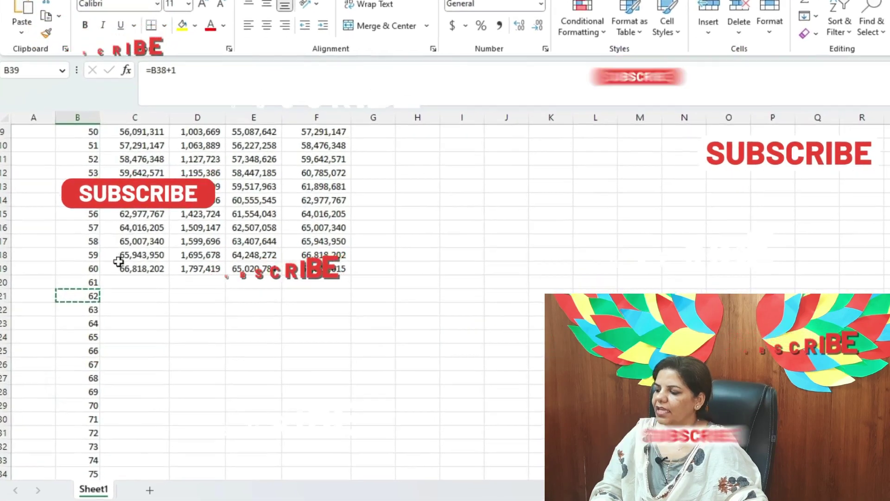
{"action": "left_click", "coordinate": [264, 378]}
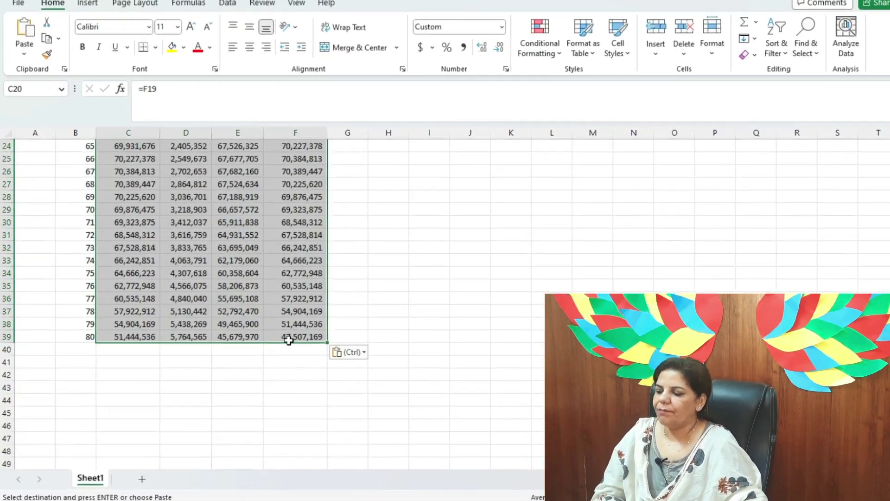
{"action": "left_click", "coordinate": [304, 339]}
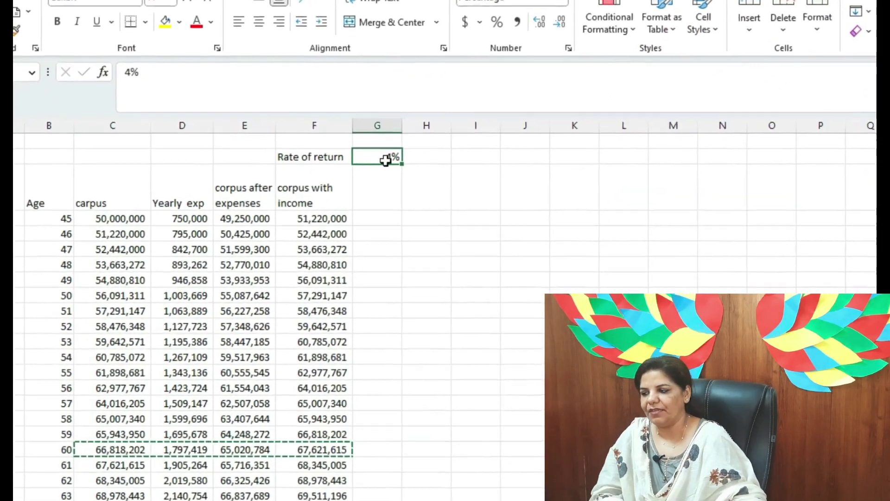
- Try a 7% rate of return in G2, and restore it to 4%
{"action": "type", "text": "7"}
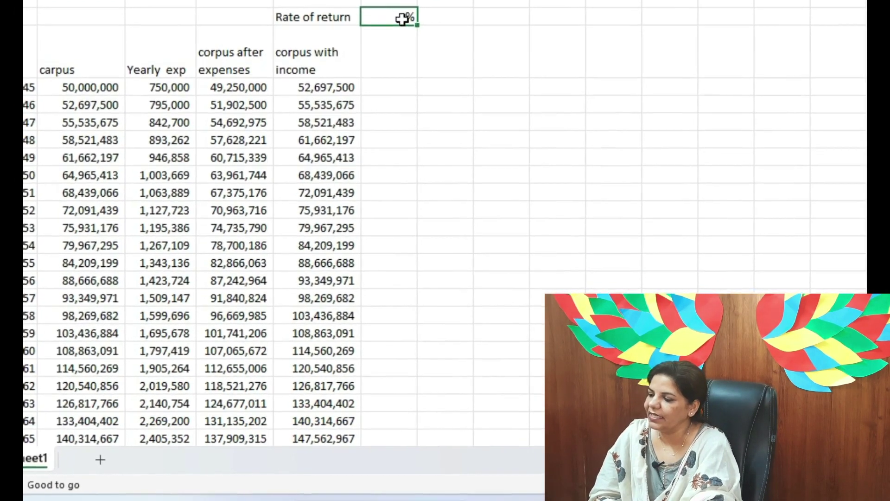
{"action": "scroll", "coordinate": [357, 256], "scroll_direction": "down", "scroll_amount": 3}
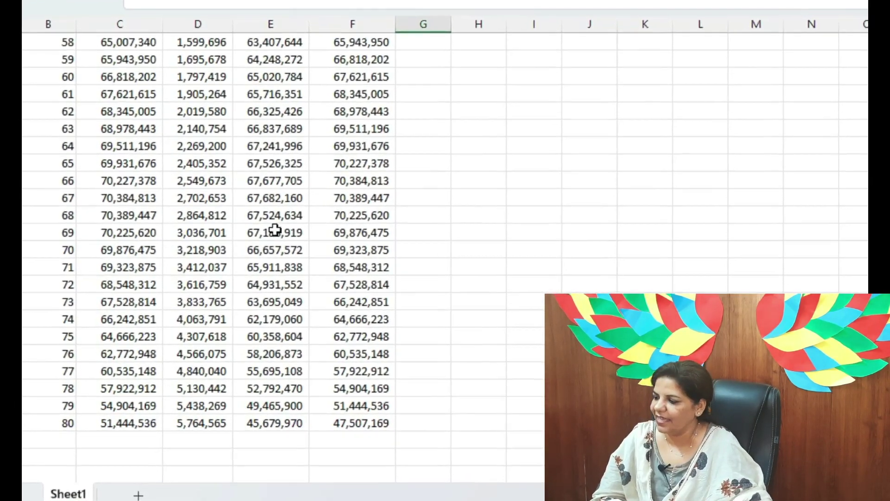
- Set the starting corpus in C4 to 30,000,000 and examine the corpus and yearly expense at age 74
{"action": "scroll", "coordinate": [302, 265], "scroll_direction": "up", "scroll_amount": 6}
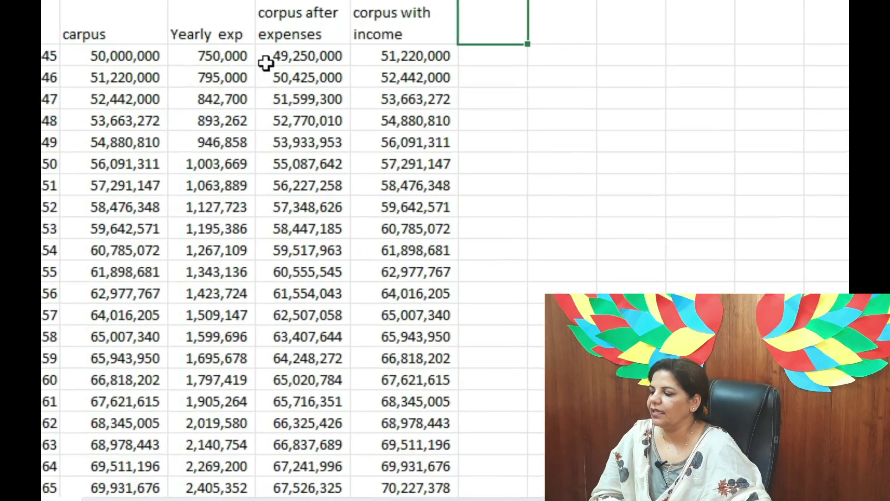
{"action": "left_click", "coordinate": [130, 88]}
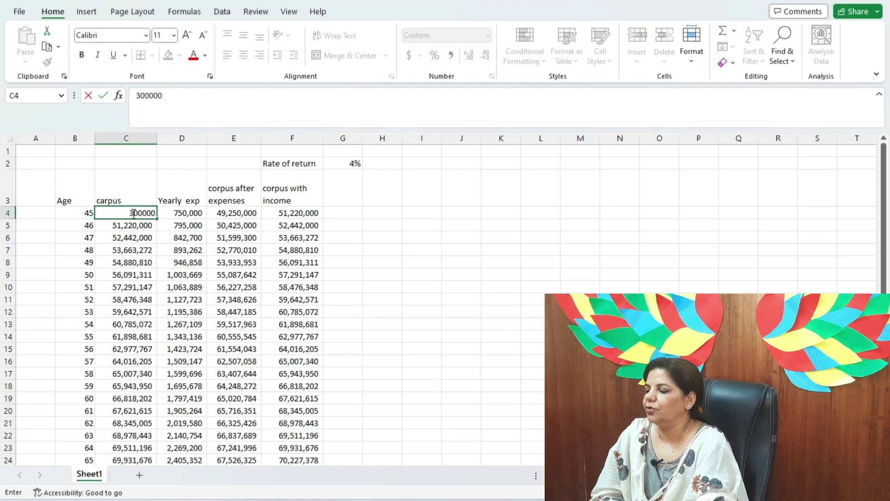
{"action": "key", "text": "Return"}
{"action": "scroll", "coordinate": [72, 346], "scroll_direction": "down", "scroll_amount": 5}
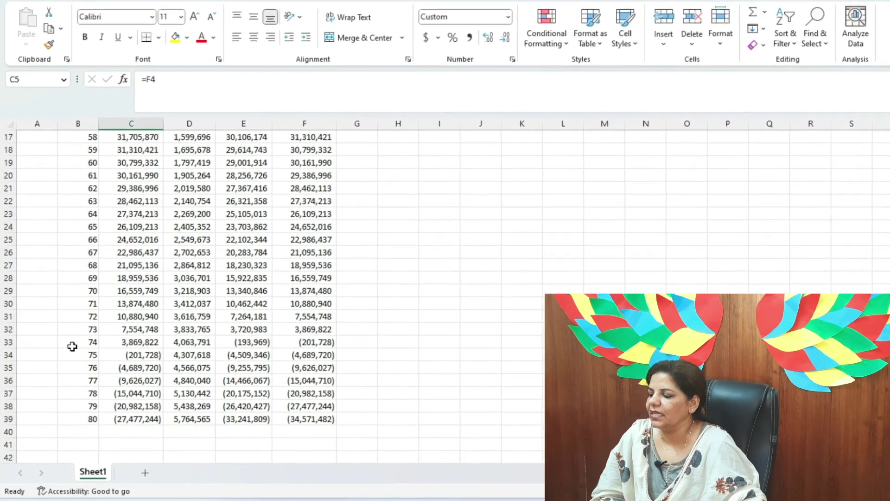
{"action": "left_click", "coordinate": [72, 346]}
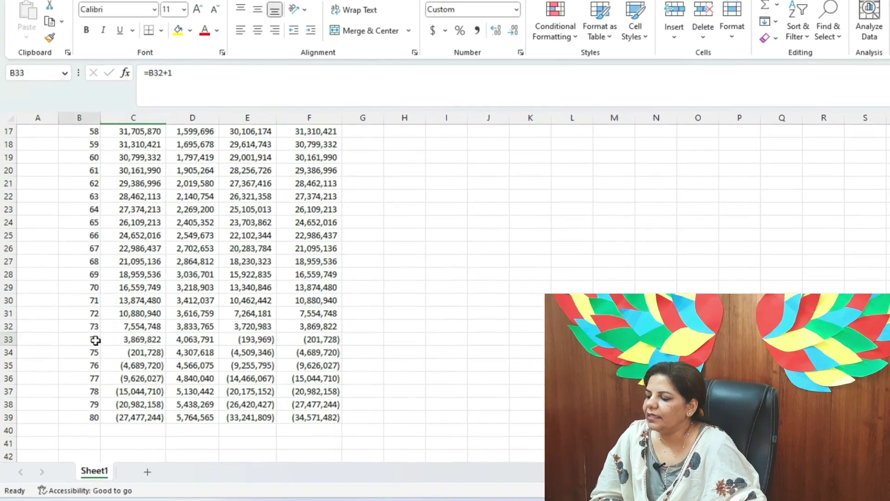
{"action": "left_click_drag", "start_coordinate": [75, 344], "coordinate": [195, 336]}
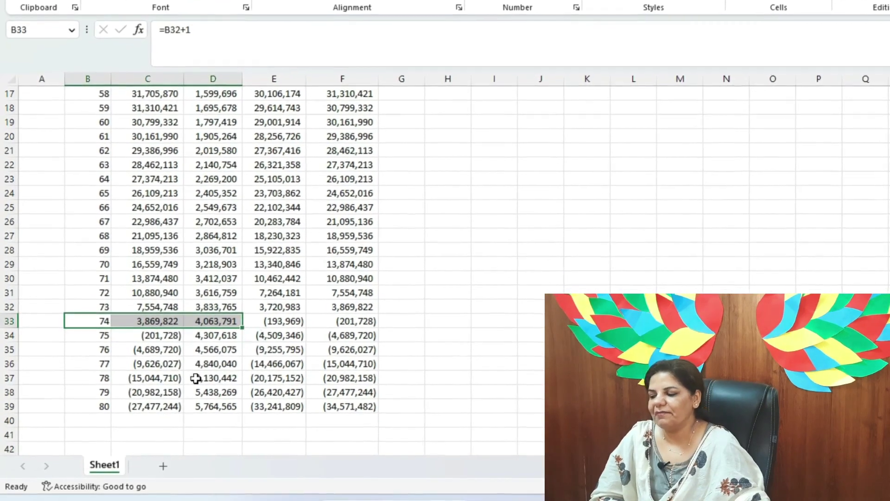
- Set the first-year expense in D4 to 500,000 and review the projection through age 80
{"action": "left_click", "coordinate": [165, 159]}
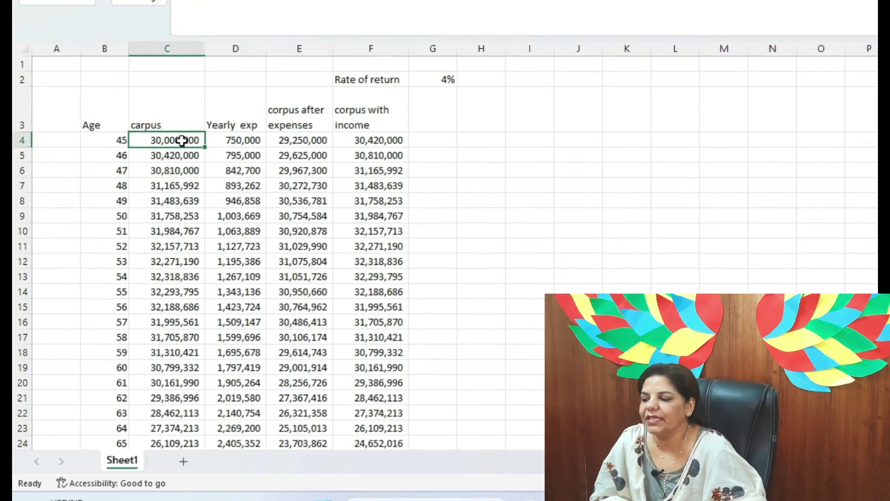
{"action": "left_click", "coordinate": [222, 131]}
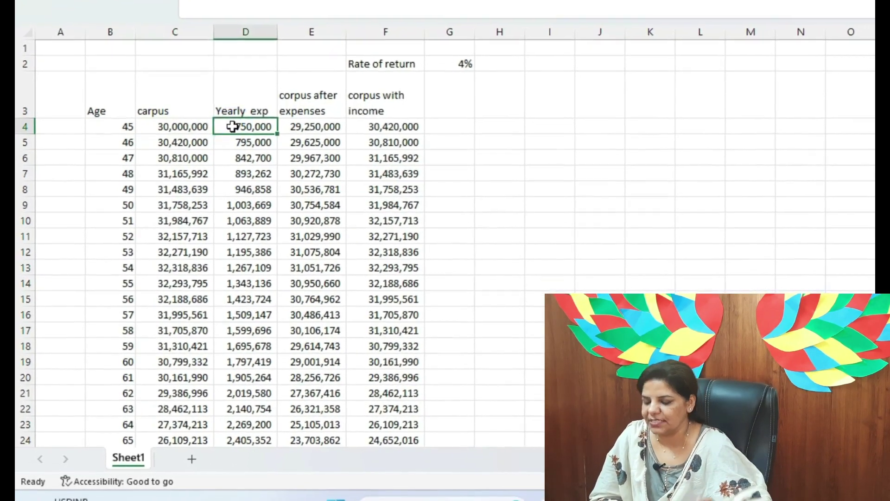
{"action": "type", "text": "500000"}
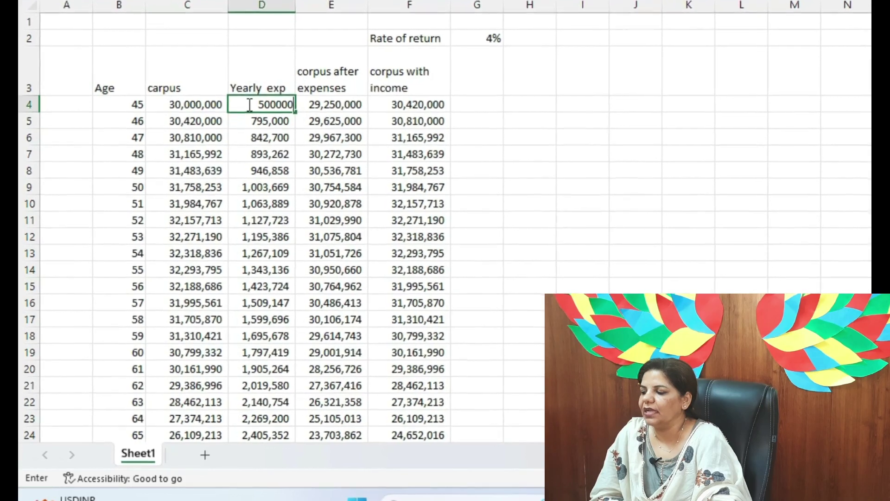
{"action": "key", "text": "Return"}
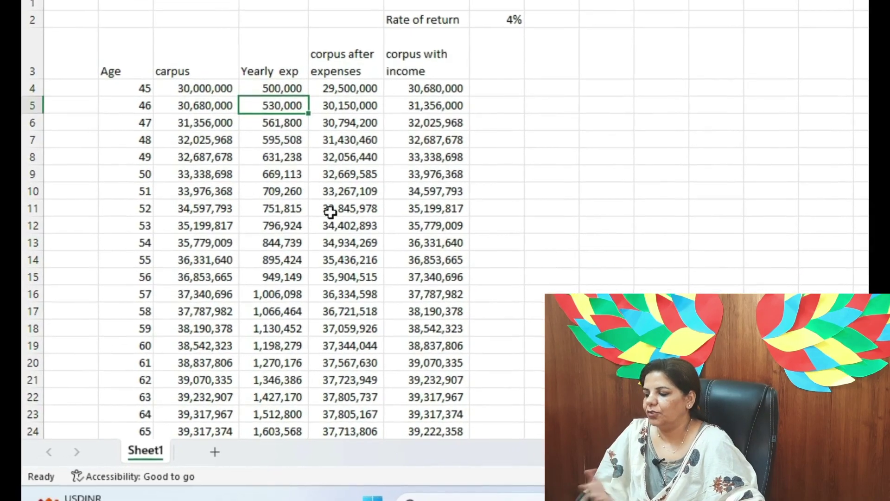
{"action": "scroll", "coordinate": [330, 212], "scroll_direction": "down", "scroll_amount": 9}
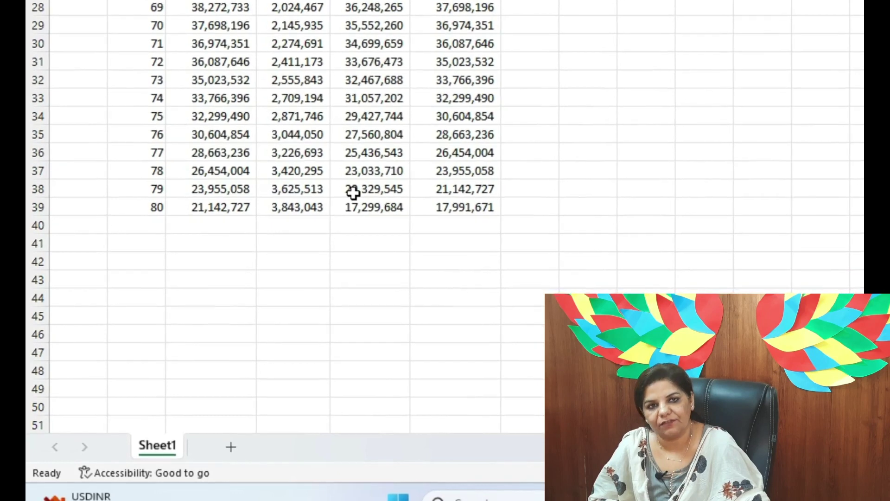
{"action": "scroll", "coordinate": [346, 200], "scroll_direction": "up", "scroll_amount": 4}
{"action": "scroll", "coordinate": [362, 187], "scroll_direction": "up", "scroll_amount": 4}
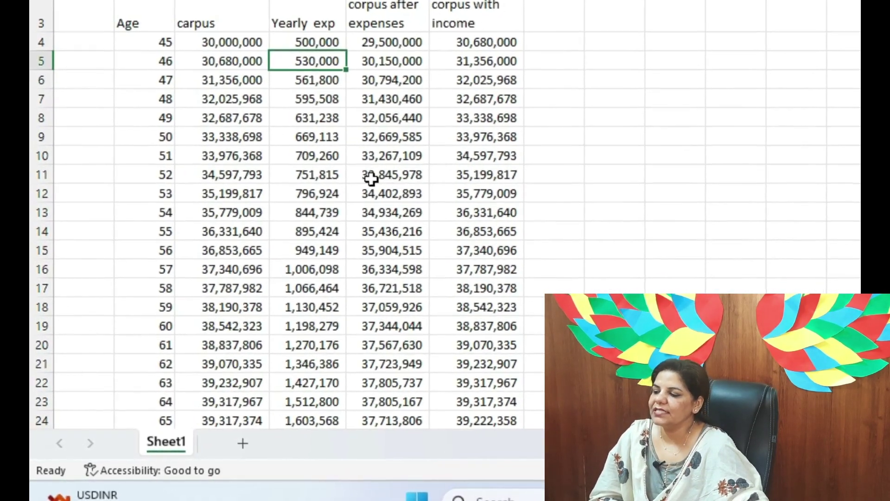